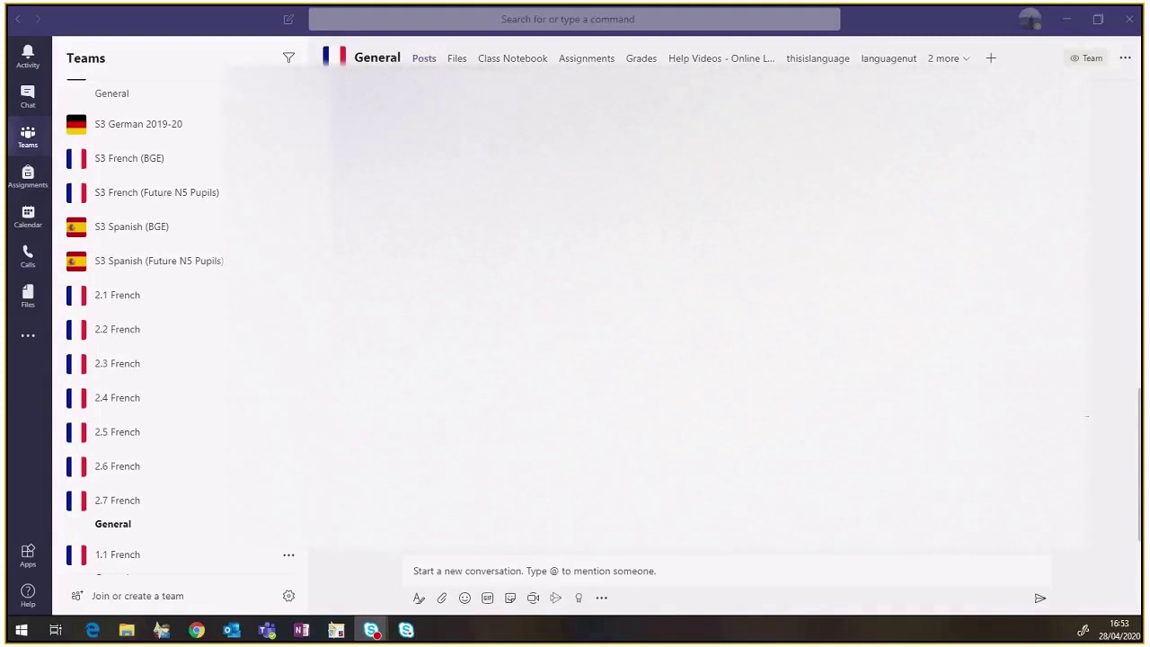
Bring the Teams window with the 2.7 French team's General channel to the front
{"action": "left_click", "coordinate": [992, 60]}
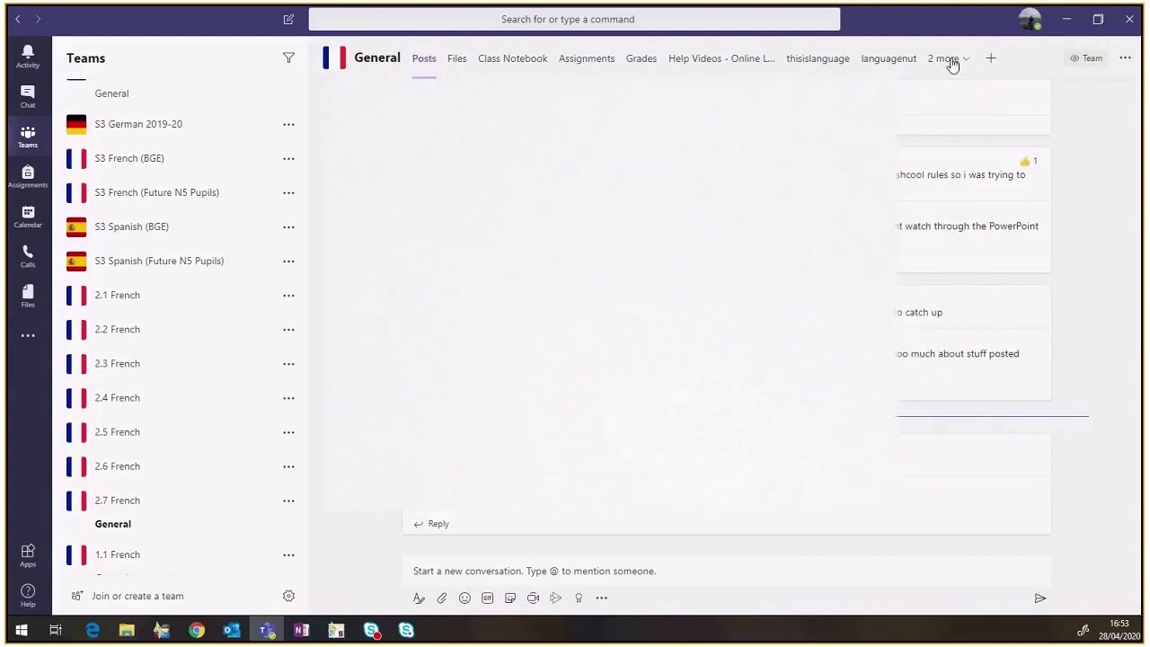
Open the General channel's Insights tab from its '2 more' tab list
{"action": "left_click", "coordinate": [950, 63]}
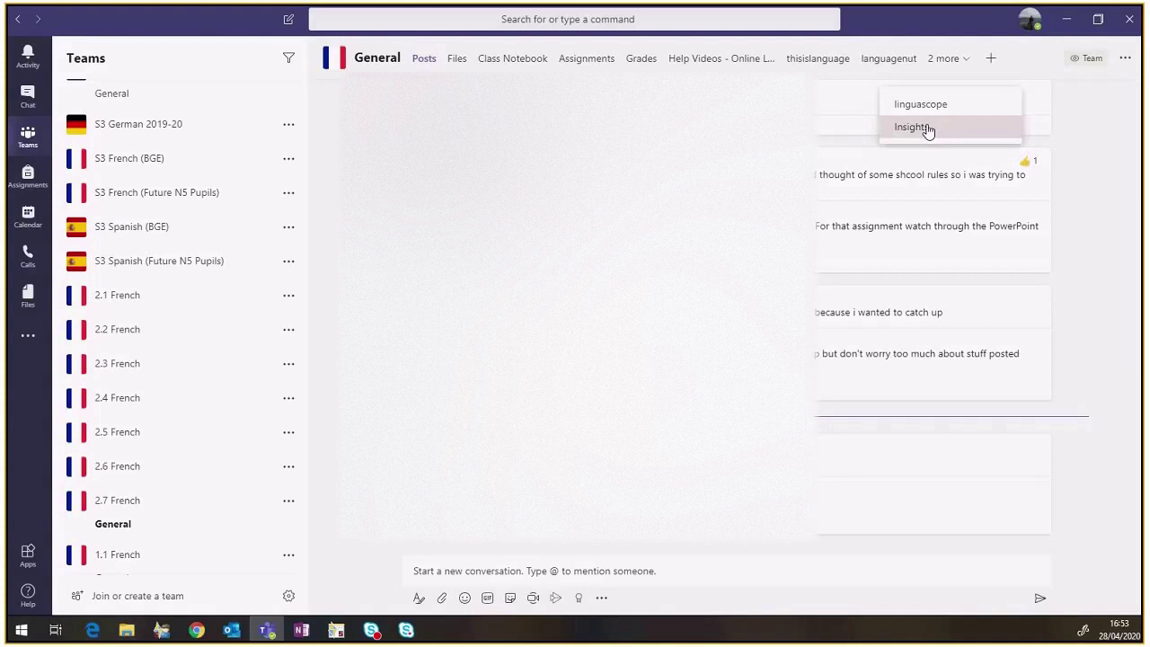
{"action": "left_click", "coordinate": [929, 129]}
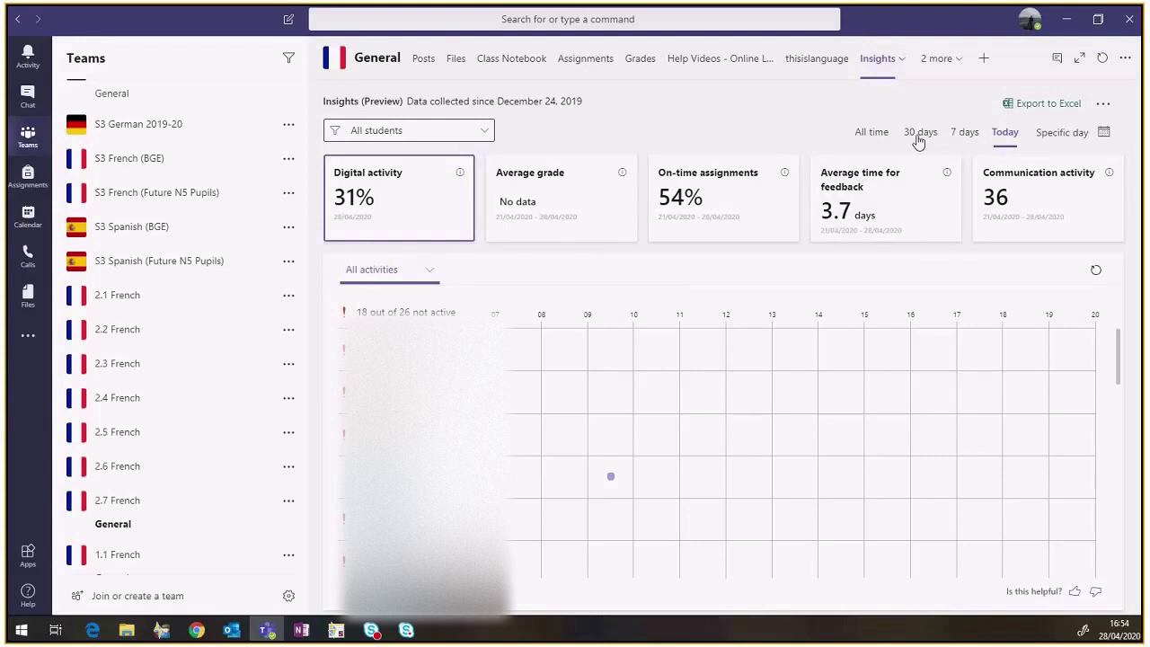
Show Insights for the last 7 days, then bring up the specific-day calendar
{"action": "left_click", "coordinate": [960, 139]}
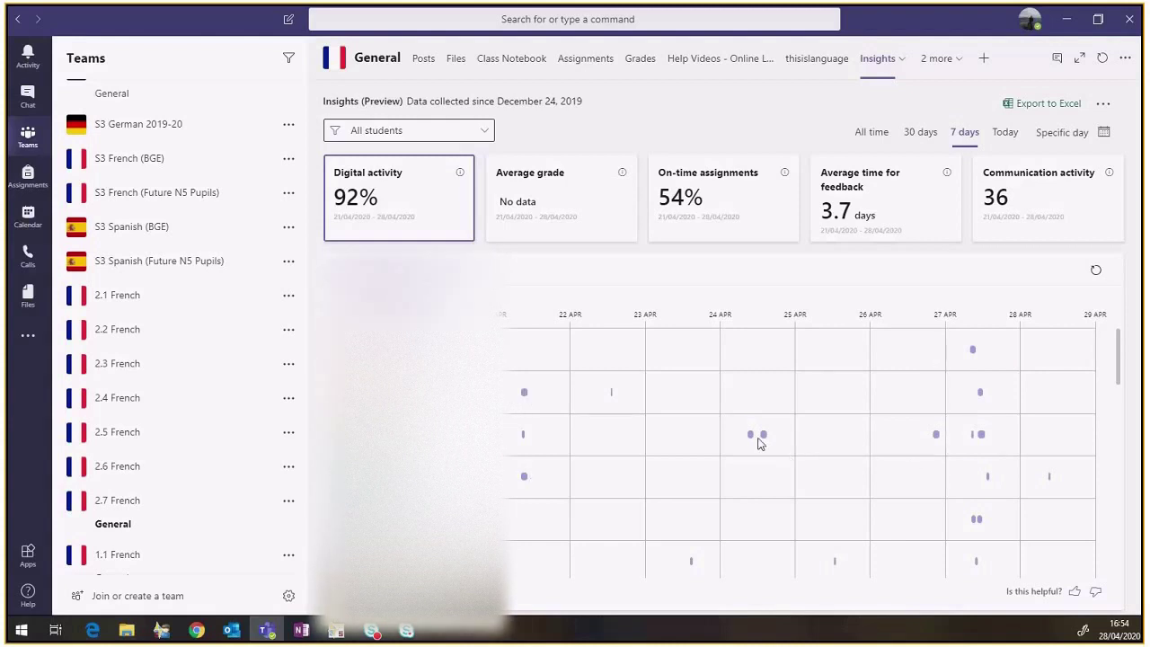
{"action": "left_click", "coordinate": [1069, 134]}
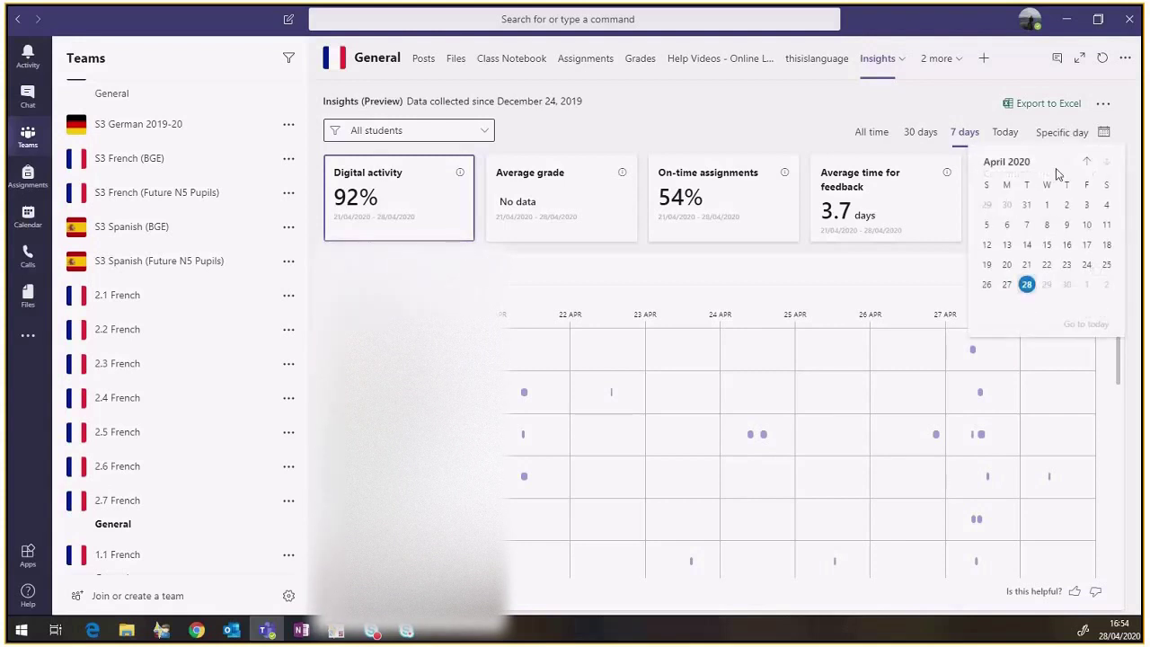
Set Insights to 21/04/2020 and view a student's 09:38 edits to Space for Answers.docx
{"action": "left_click", "coordinate": [1027, 265]}
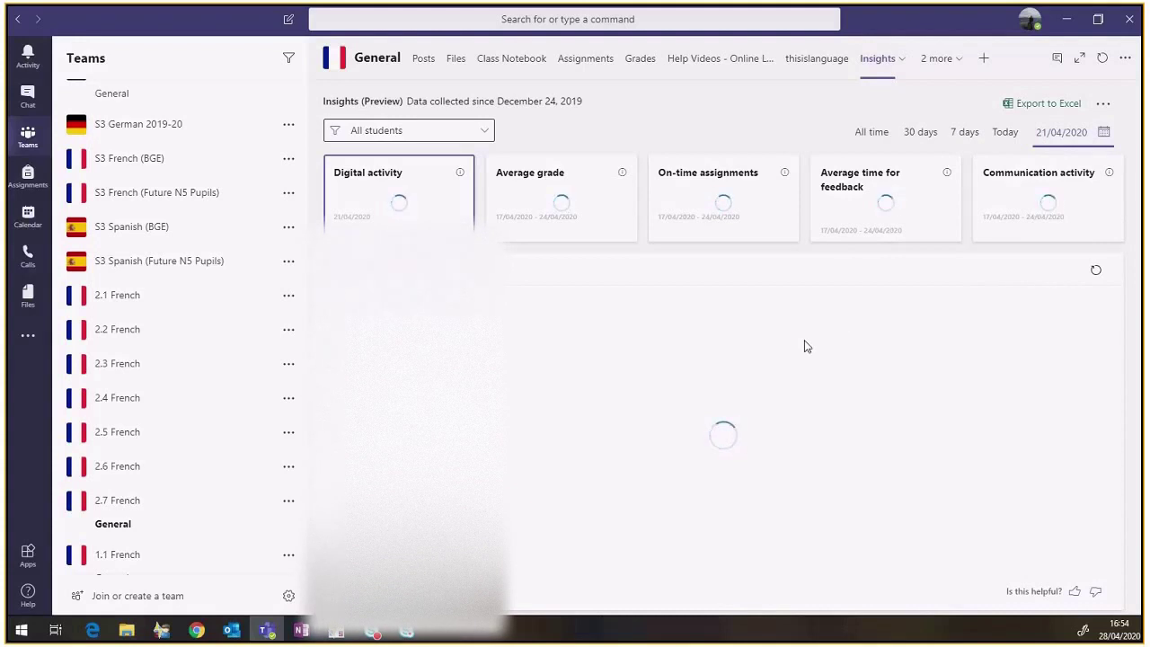
{"action": "mouse_move", "coordinate": [580, 396]}
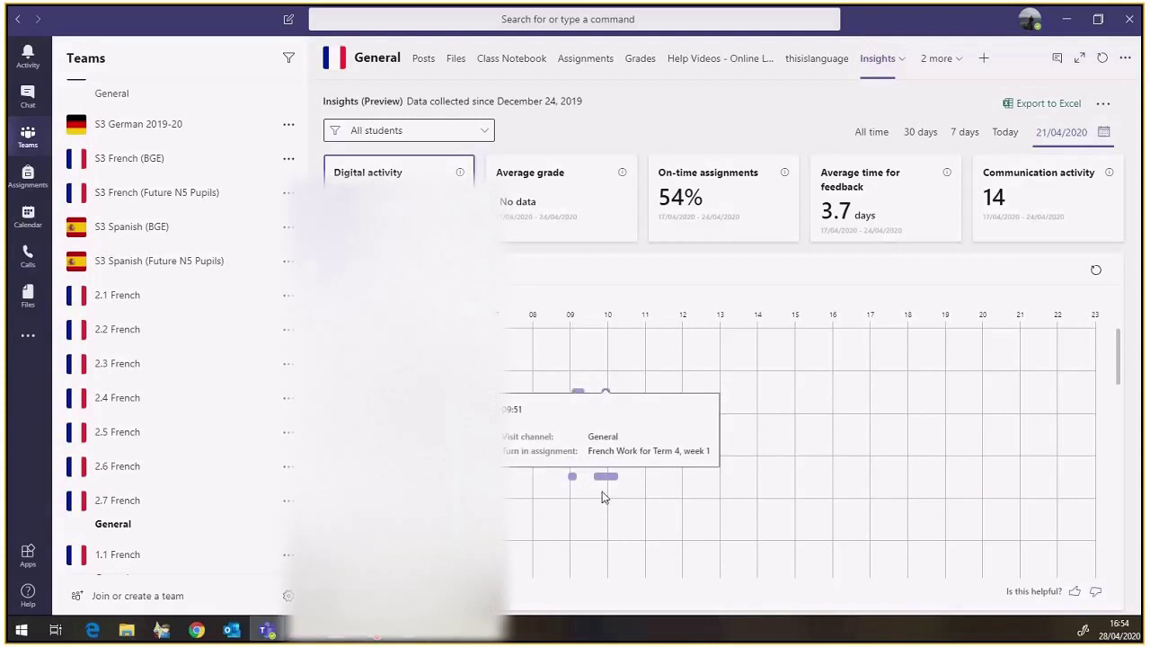
{"action": "mouse_move", "coordinate": [607, 479]}
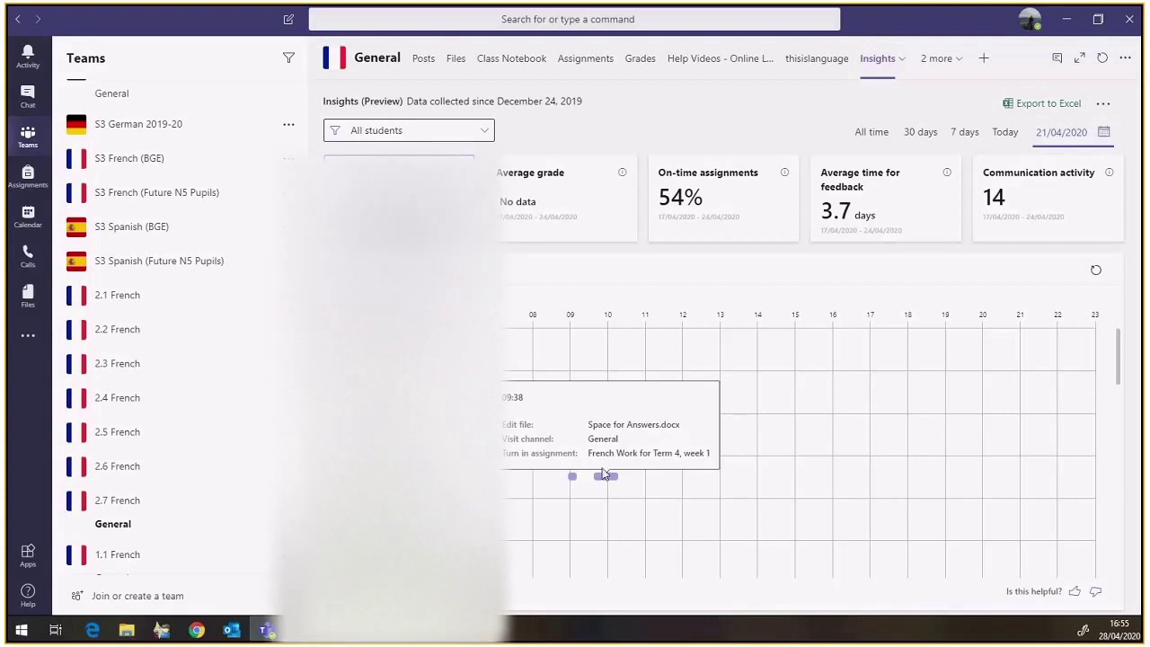
Scroll through the hourly activity chart to view a student's 10:33 activity details
{"action": "scroll", "coordinate": [762, 503], "scroll_direction": "down", "scroll_amount": 2}
{"action": "scroll", "coordinate": [762, 502], "scroll_direction": "down", "scroll_amount": 3}
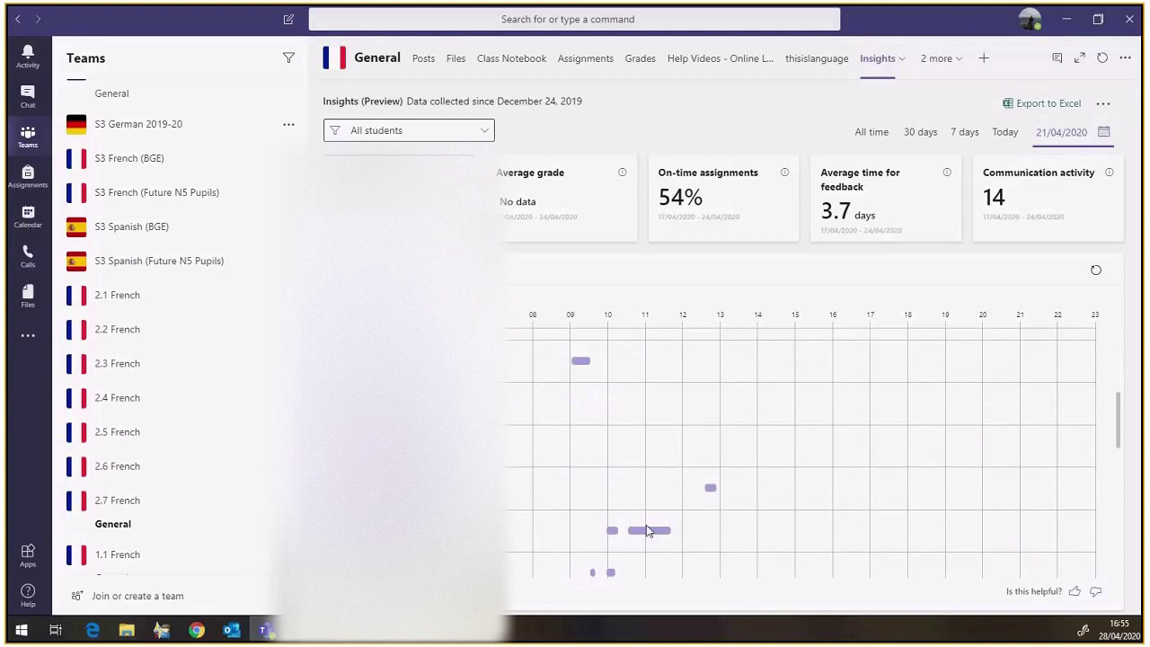
{"action": "mouse_move", "coordinate": [649, 534]}
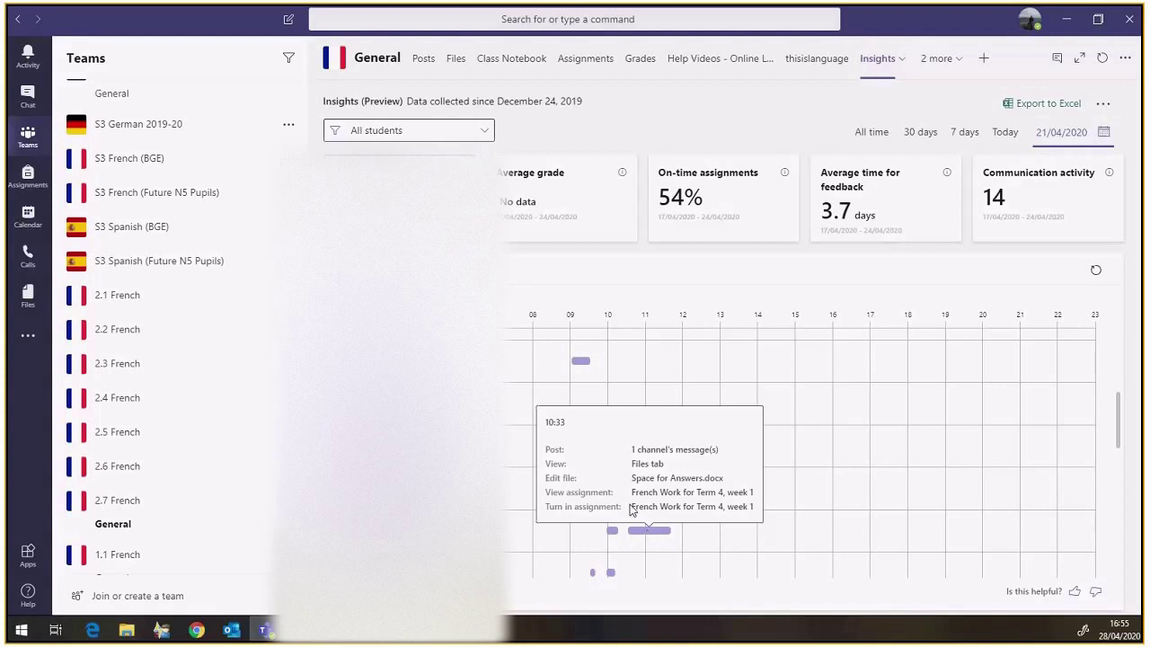
{"action": "scroll", "coordinate": [611, 382], "scroll_direction": "up", "scroll_amount": 2}
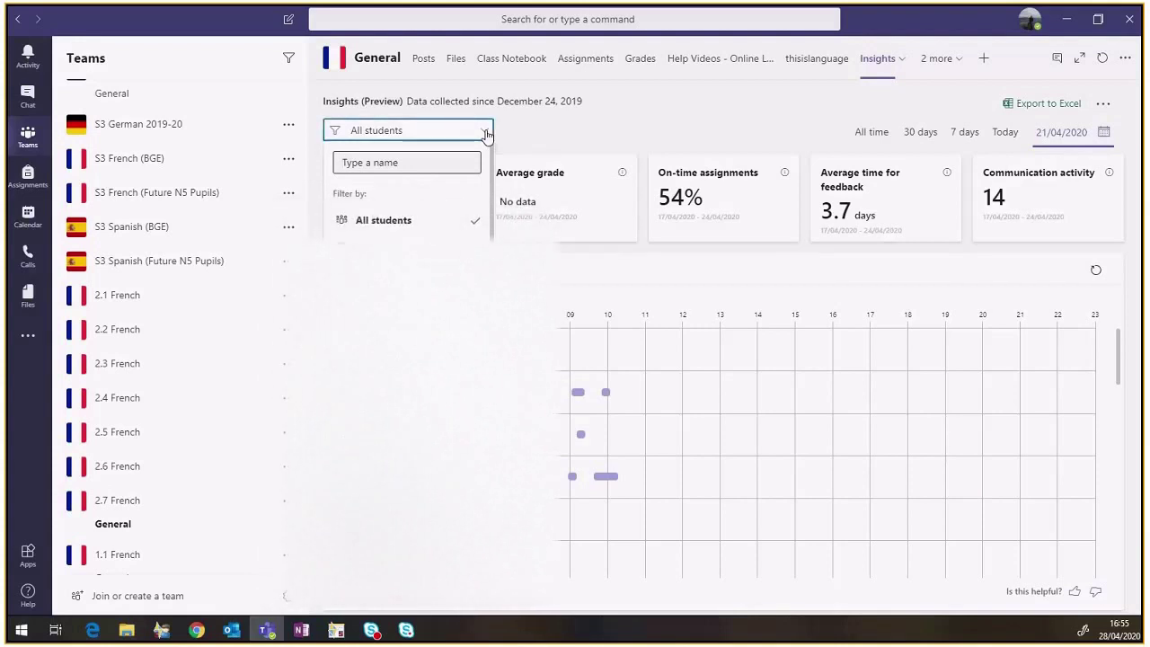
Close the student filter, keeping All students applied
{"action": "left_click", "coordinate": [486, 133]}
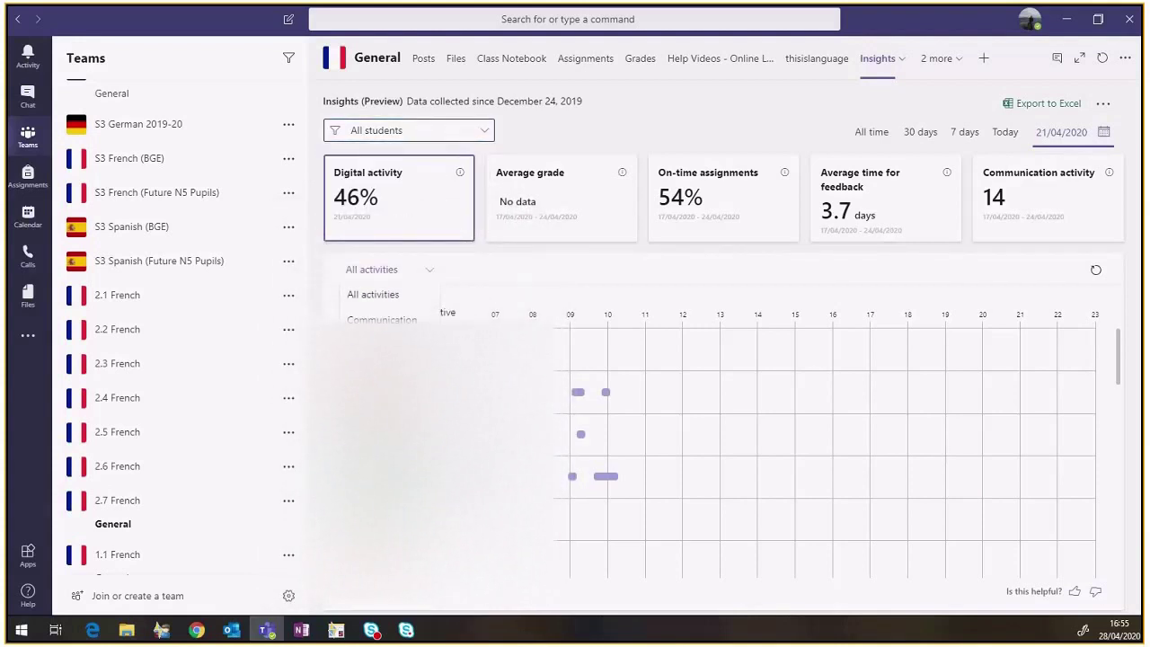